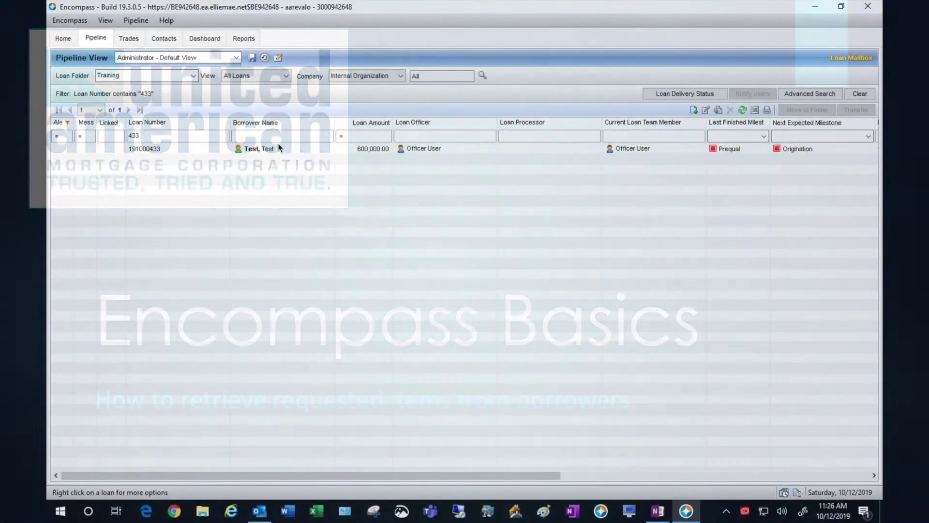
- Open the test borrower's loan, check its Ready for Disclosures log entry, and bring up the eFolder
double_click(279, 147)
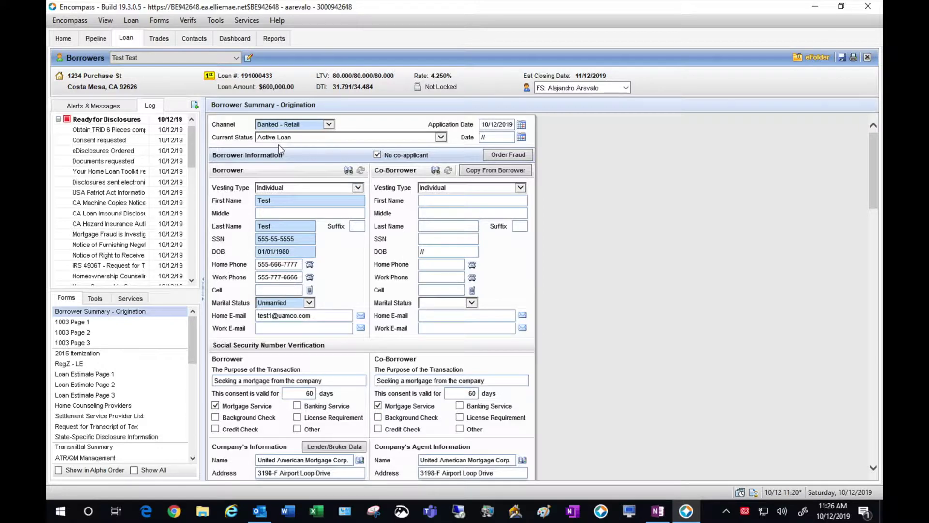
click(61, 119)
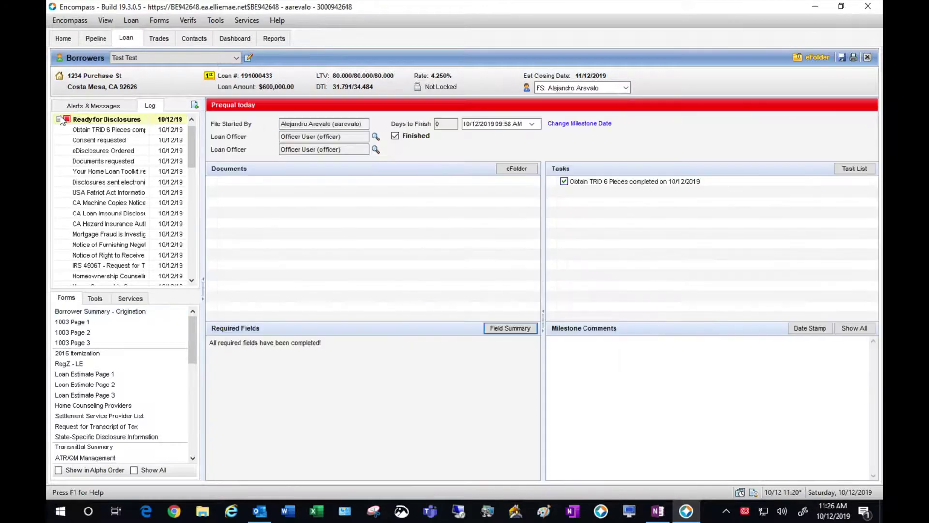
click(59, 120)
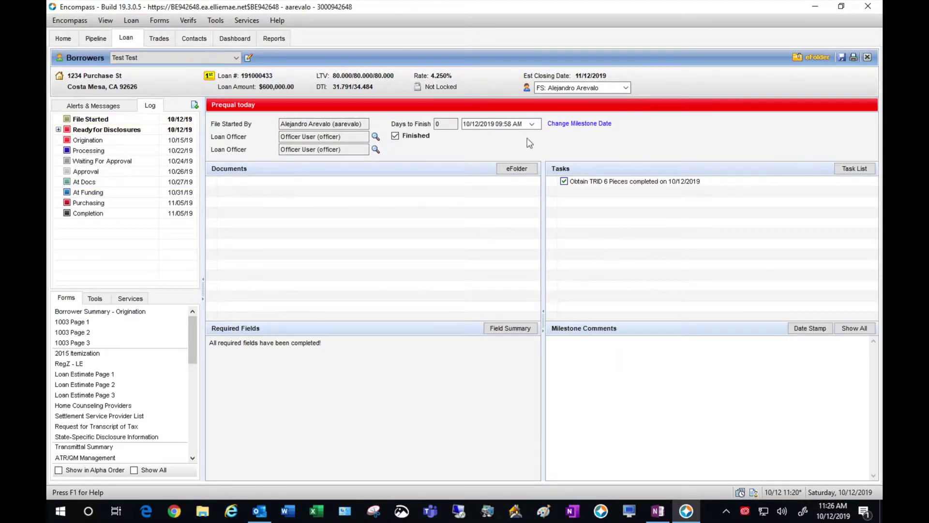
click(813, 58)
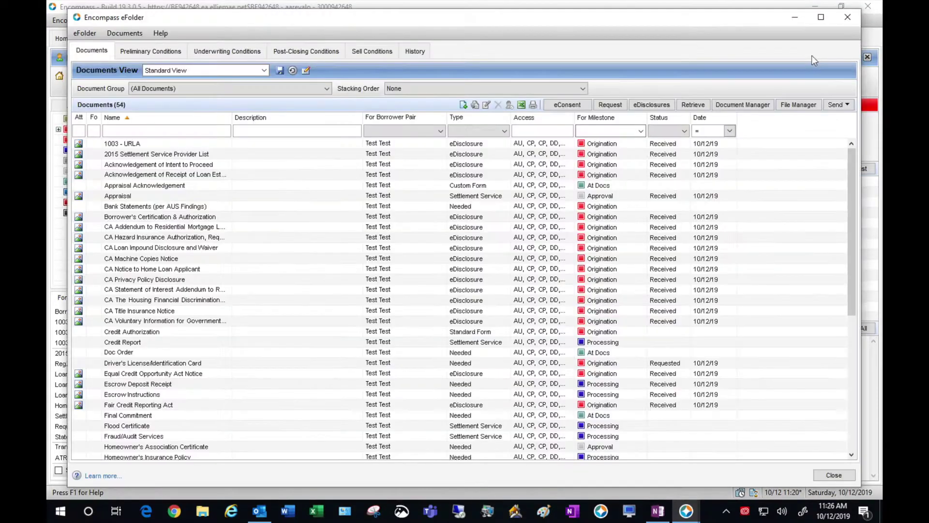
- Retrieve and download the four scanned PDFs sent by the borrower
click(695, 105)
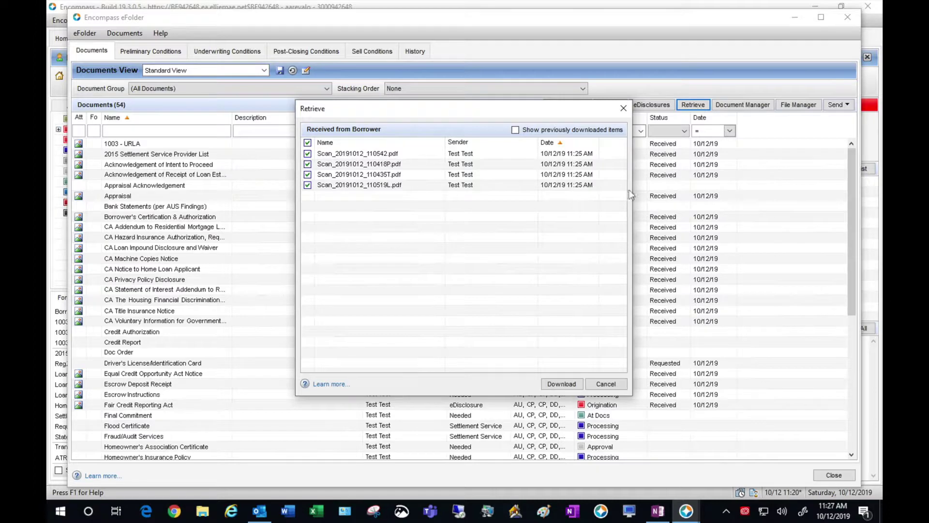
click(563, 385)
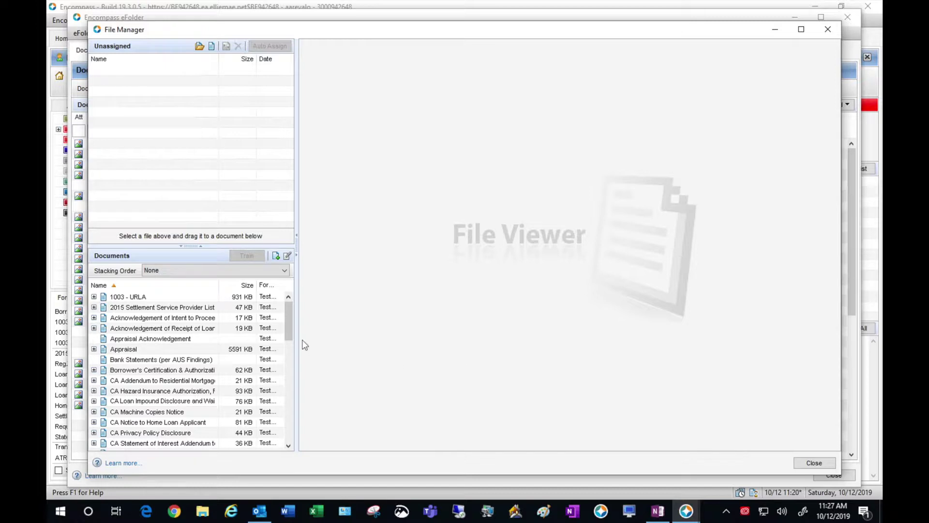
- Scroll the File Manager Documents list and preview the Driver's License/Identification Card scan
right_click(289, 386)
click(289, 335)
right_click(290, 367)
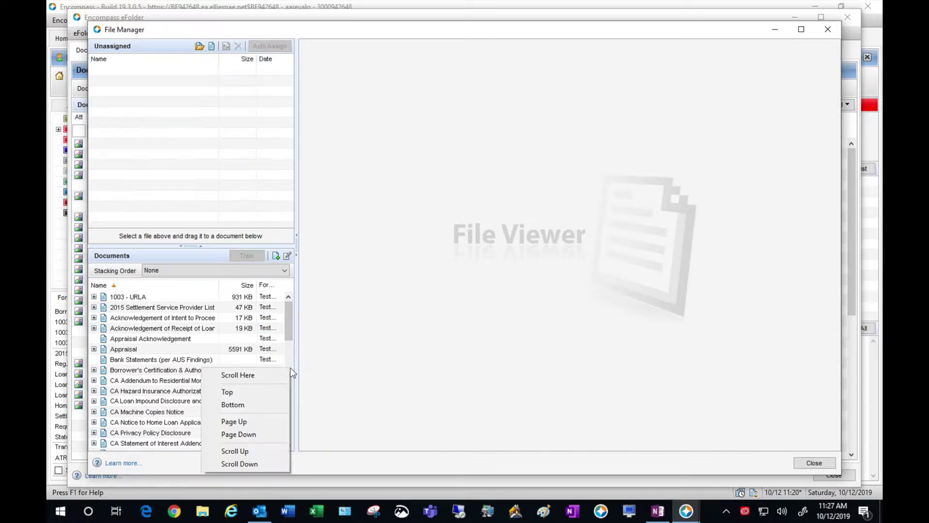
click(289, 322)
drag(289, 320, 290, 359)
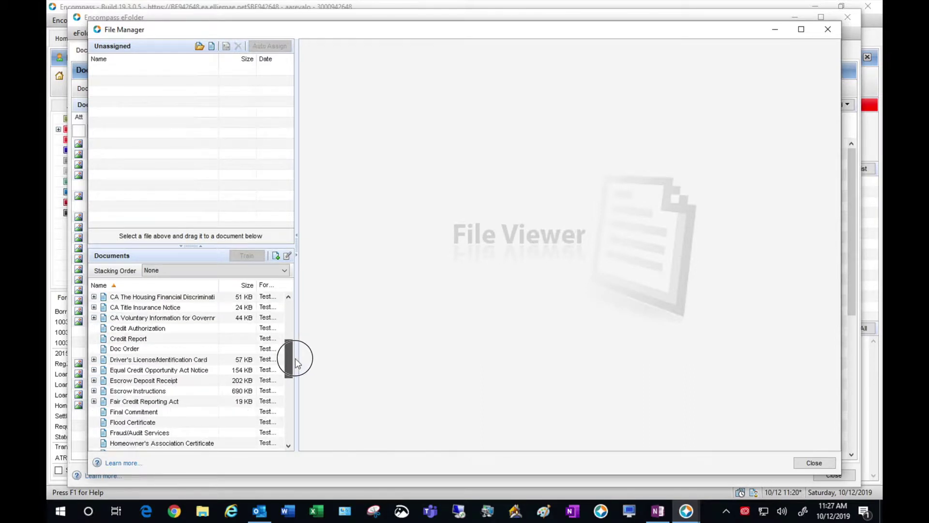
click(97, 361)
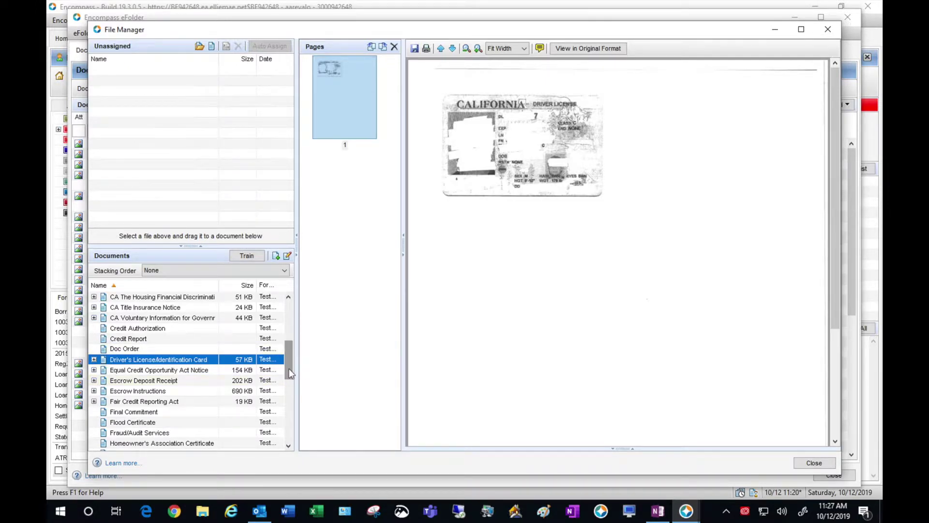
drag(289, 371, 288, 406)
- Open Scan_20191012_110418P.pdf under Paystubs, review its pages, and drag W-2 page 3 into Unassigned
click(94, 412)
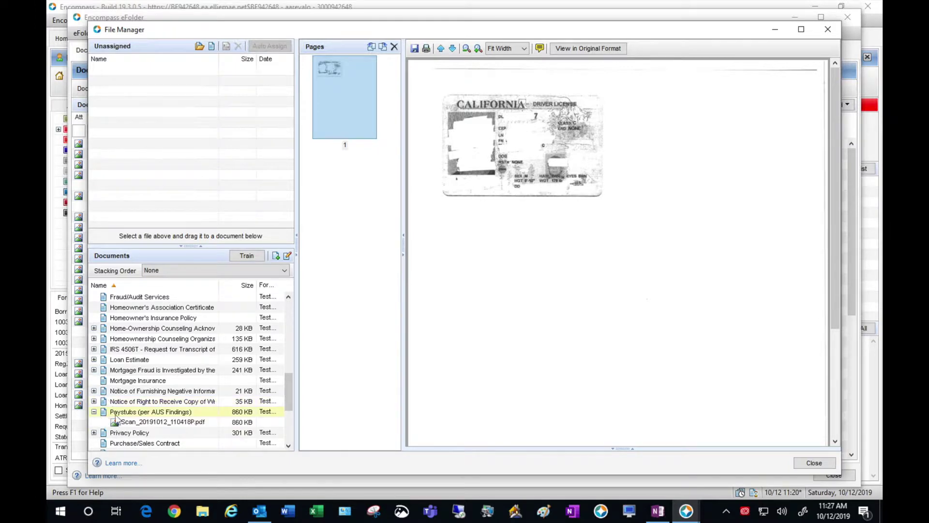
click(148, 423)
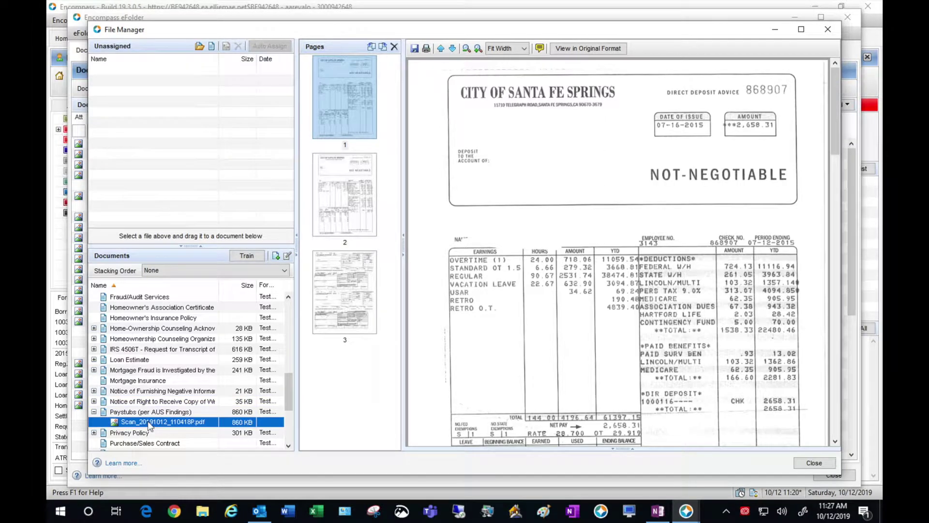
drag(293, 388, 286, 416)
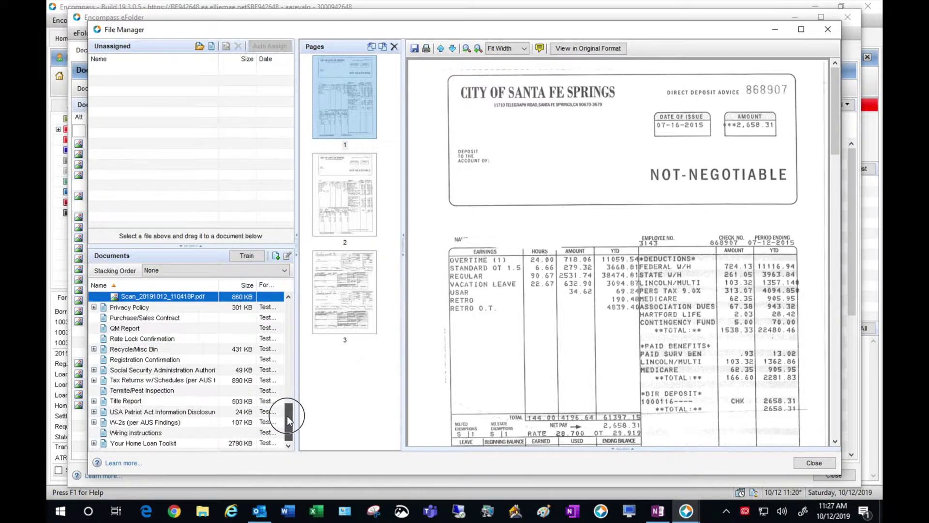
click(346, 257)
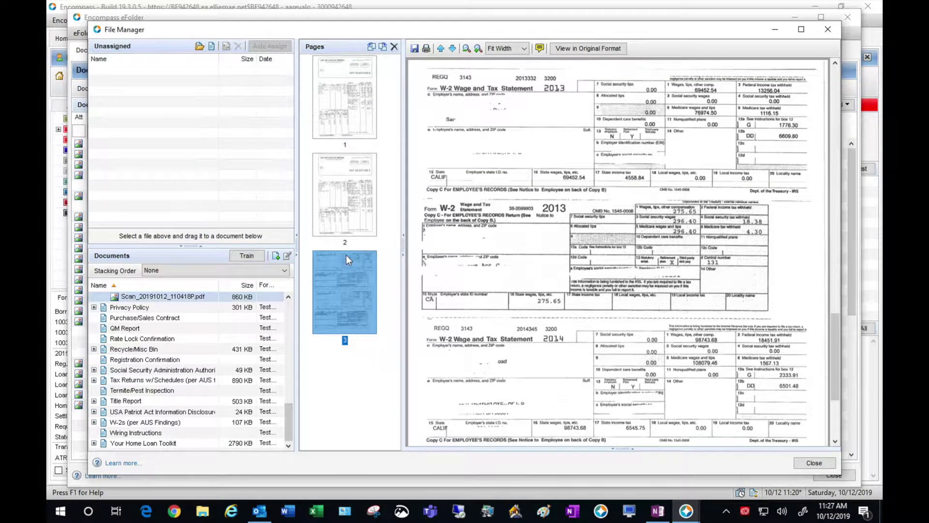
click(353, 204)
click(349, 120)
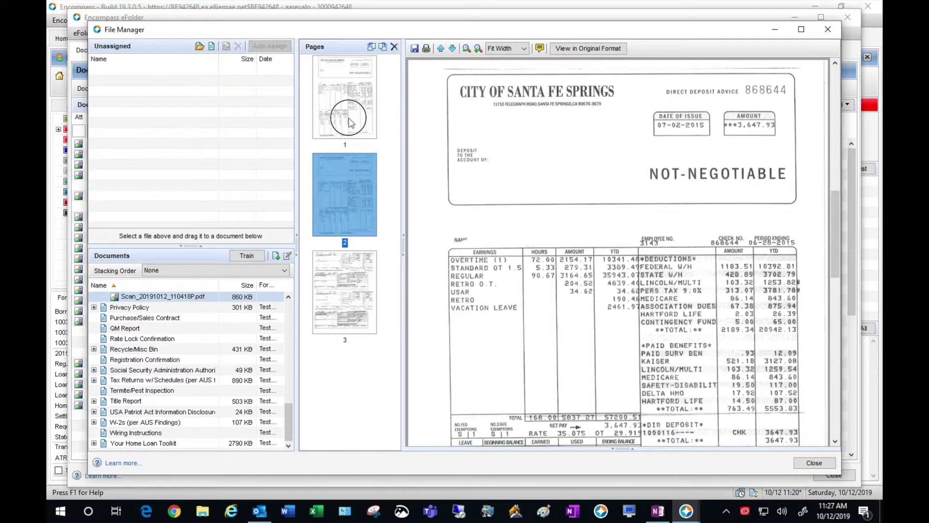
click(332, 270)
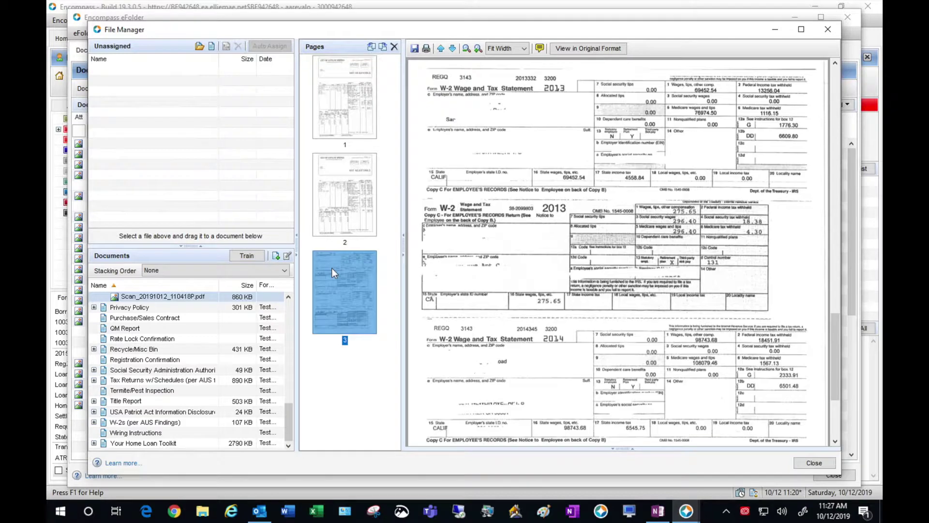
click(338, 218)
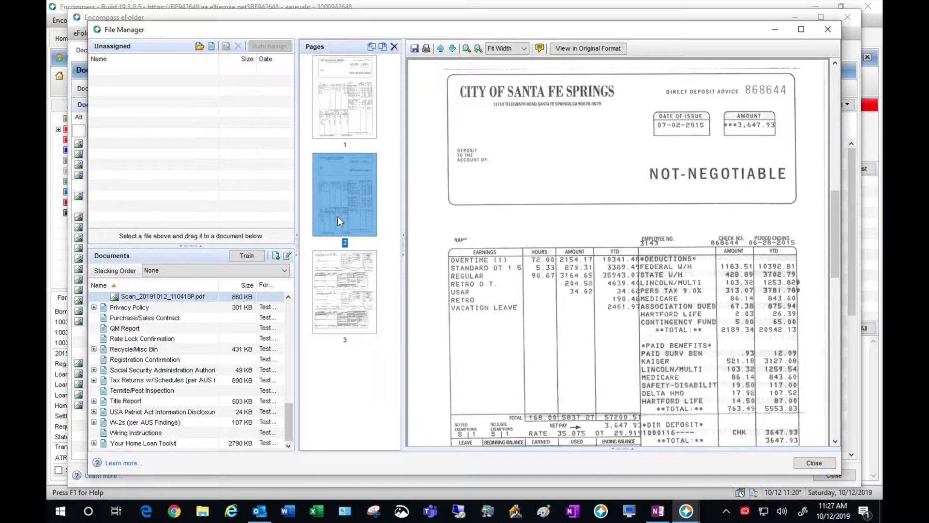
click(346, 108)
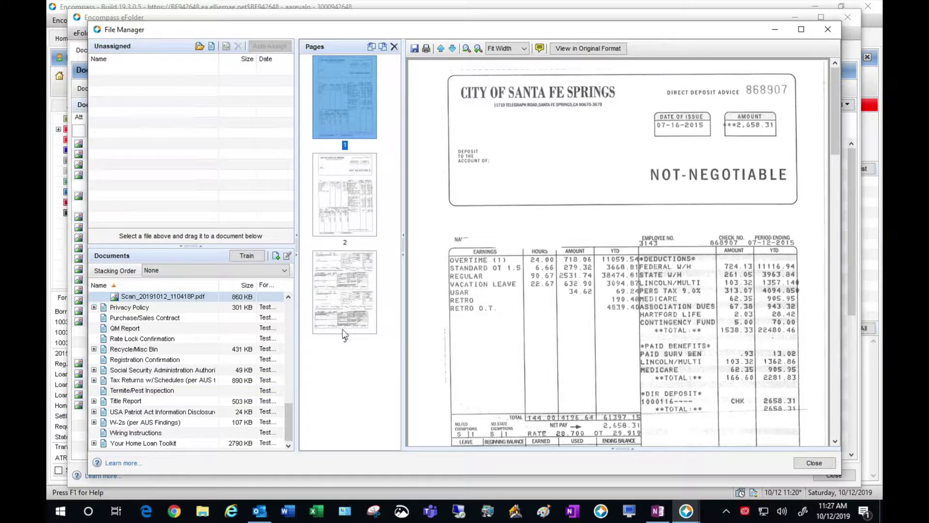
click(342, 313)
drag(342, 312, 205, 138)
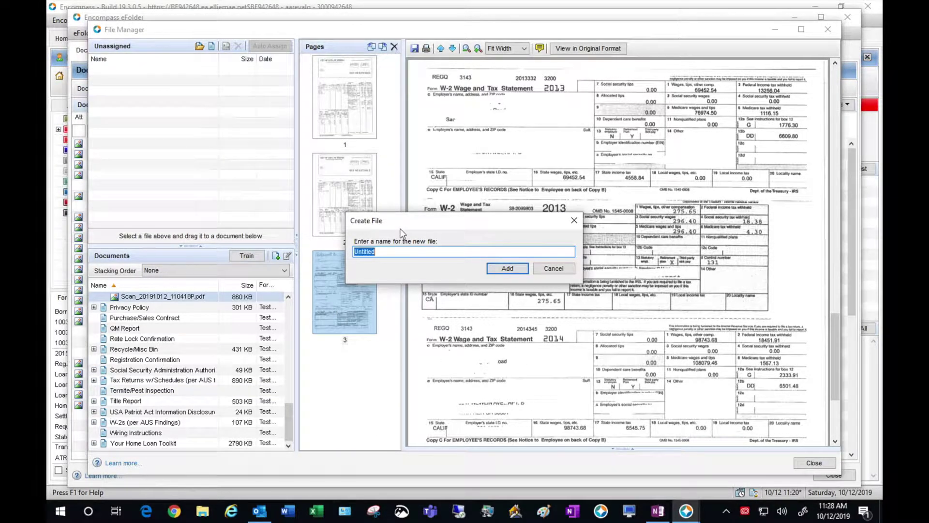
- Name the new file W2, then open the letter scan filed under W-2s (per AUS Findings)
text(W2)
click(505, 269)
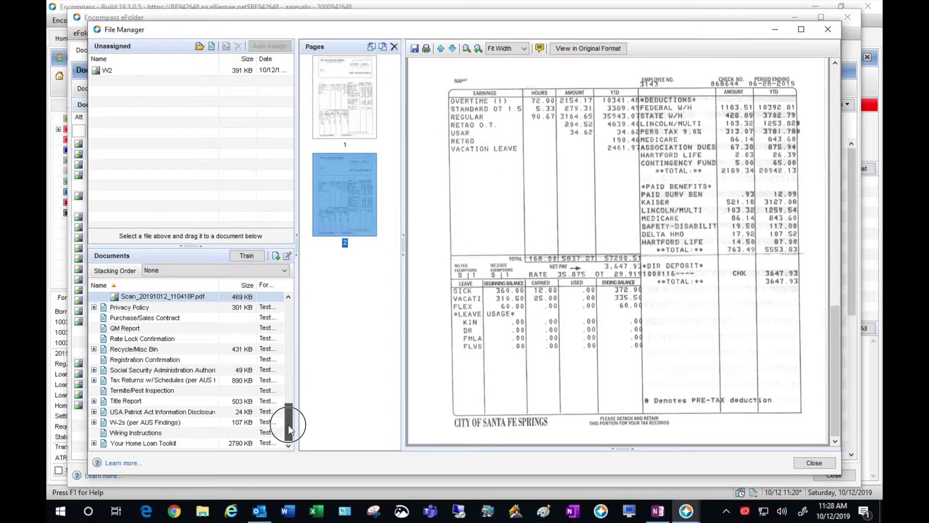
click(94, 422)
click(139, 434)
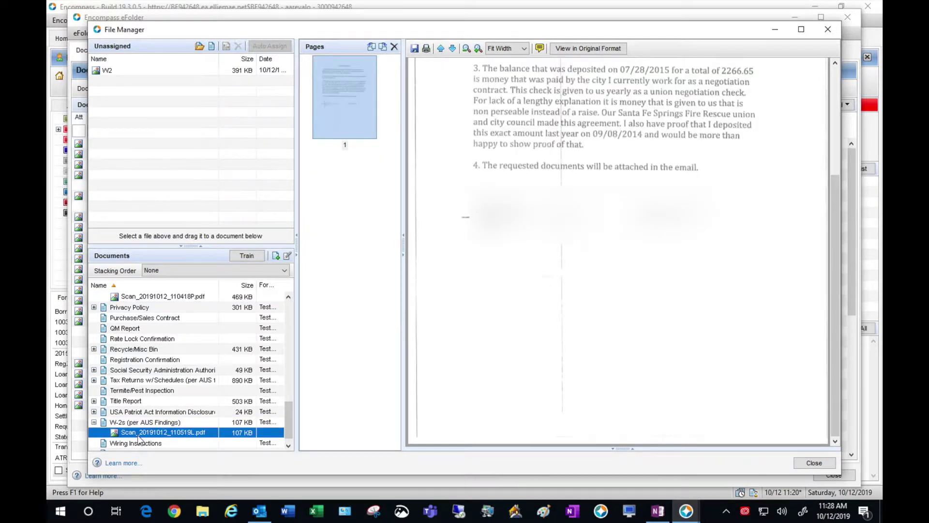
- Split the letter page into a new file 'Letter of Explanation', accepting deletion of the original scan
drag(340, 127, 210, 135)
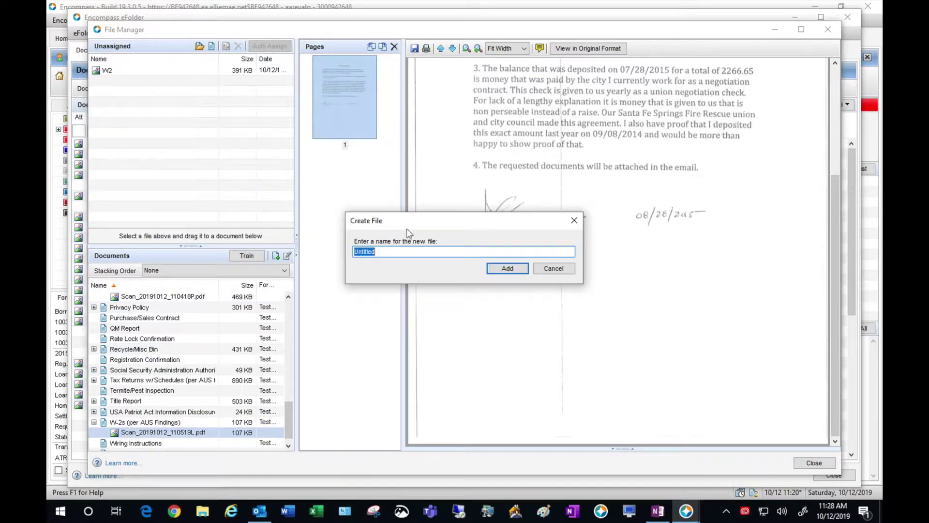
text(Letter of Explanation)
click(504, 275)
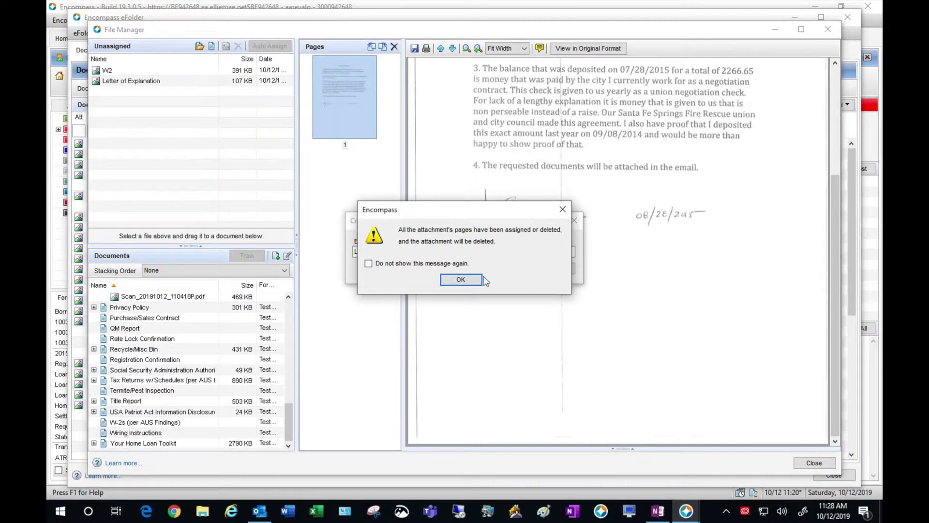
click(461, 280)
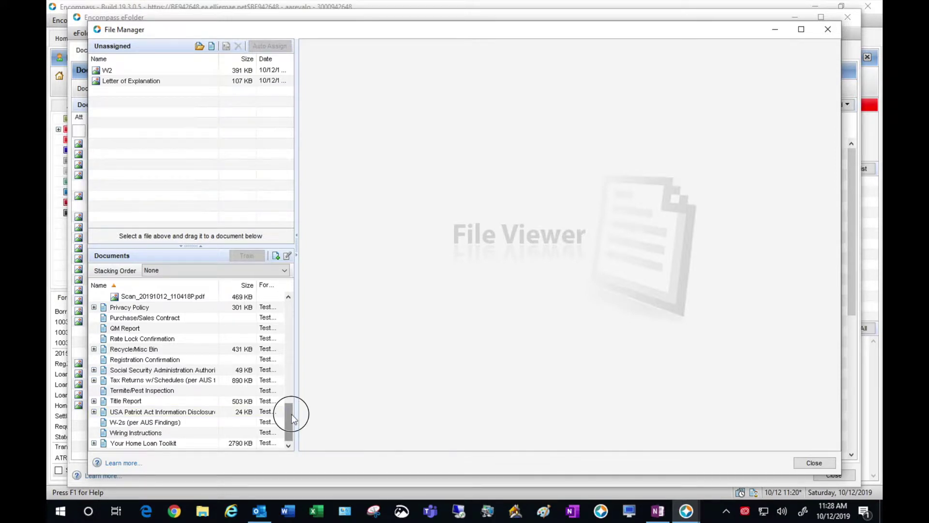
- Preview the 3-page tax return scan Scan_20191012_110435T.pdf under Tax Returns w/Schedules
drag(292, 419, 160, 379)
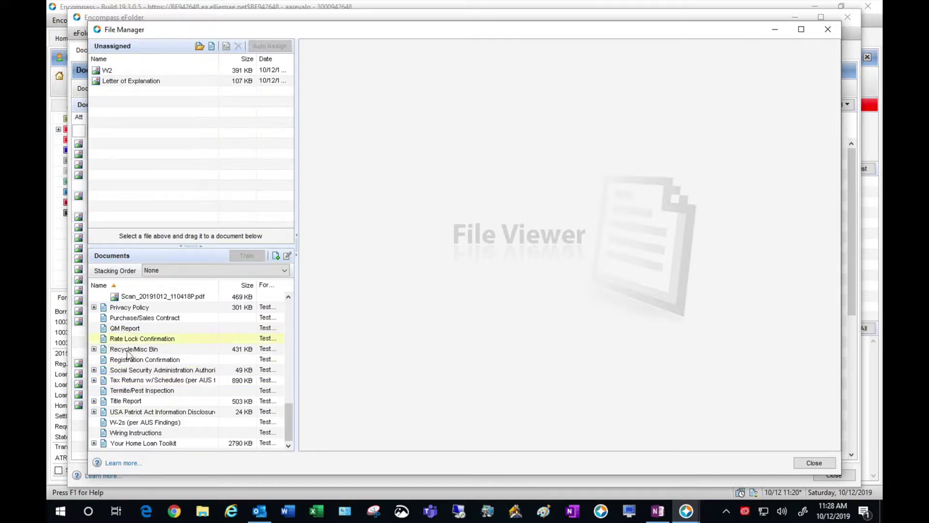
click(93, 380)
click(128, 393)
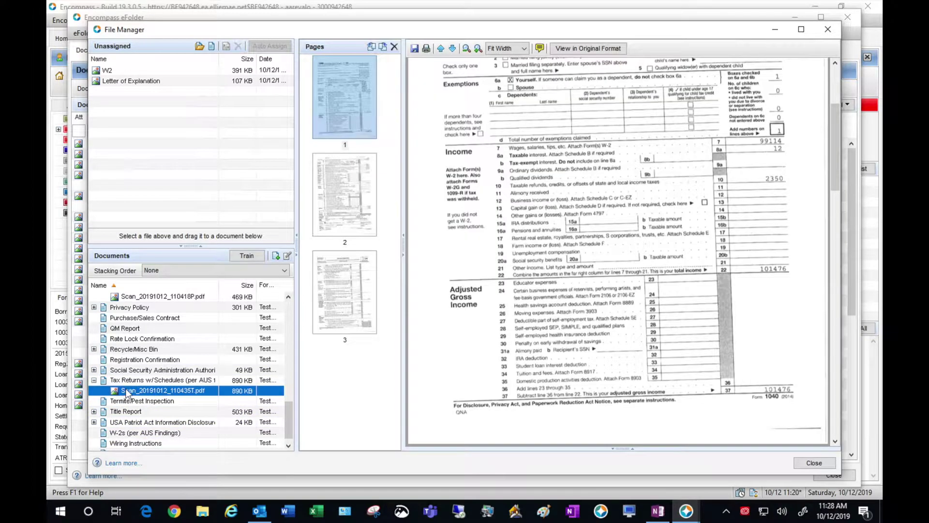
click(360, 158)
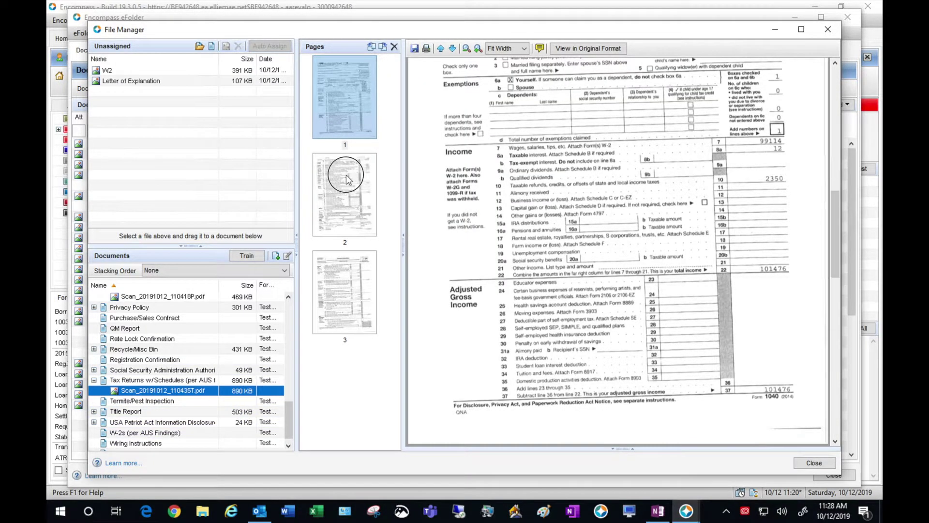
click(358, 109)
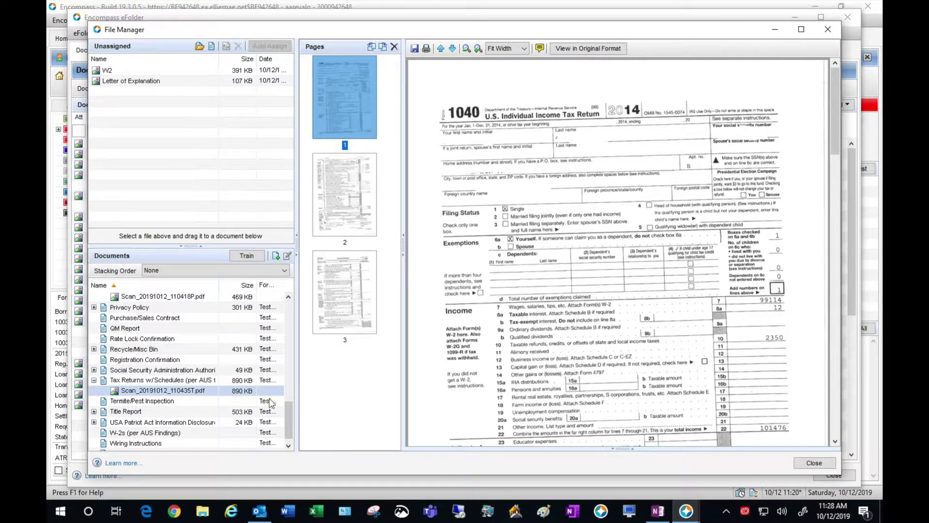
drag(289, 423, 284, 315)
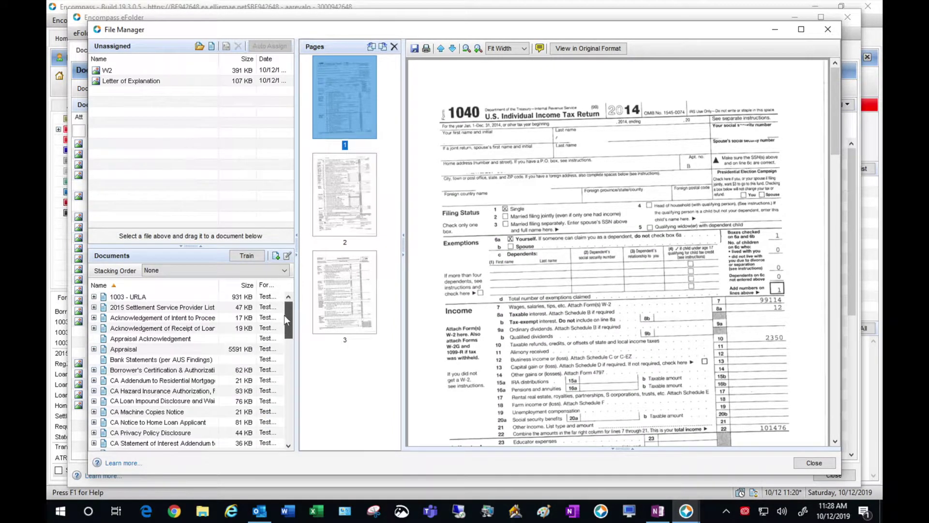
- Drag the unassigned W2 file onto W-2s (per AUS Findings), re-sorting Documents by name
click(170, 72)
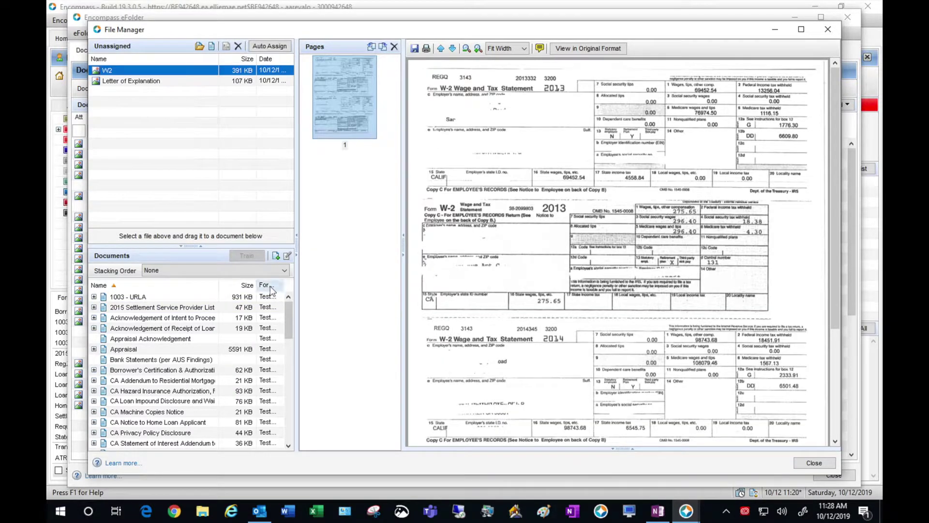
click(161, 285)
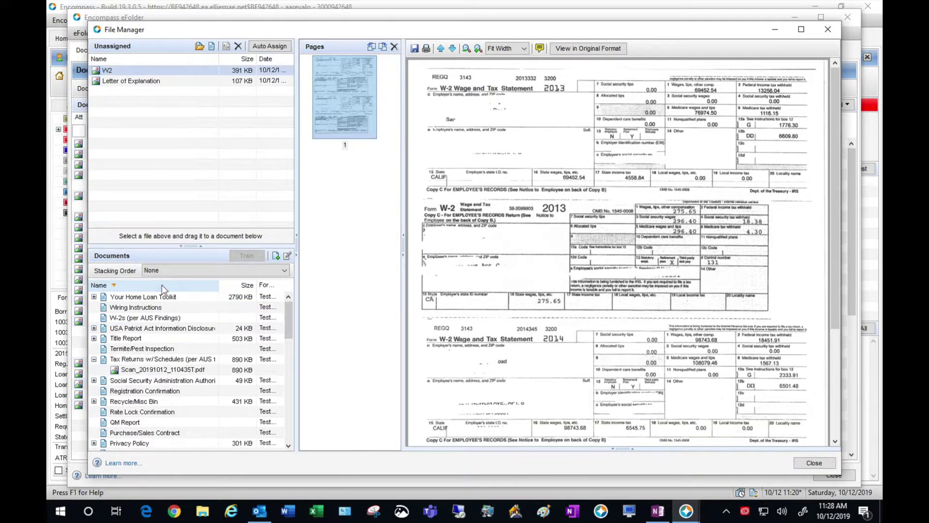
drag(157, 75, 151, 324)
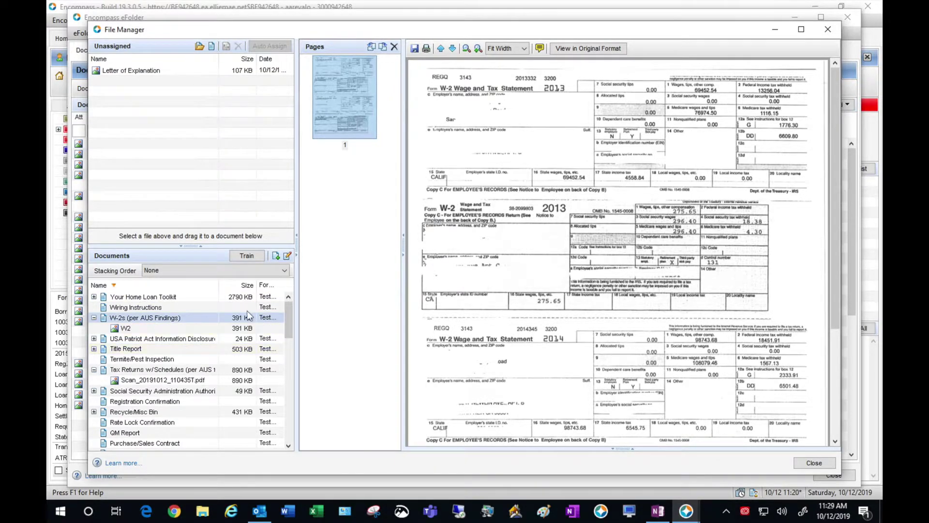
click(144, 284)
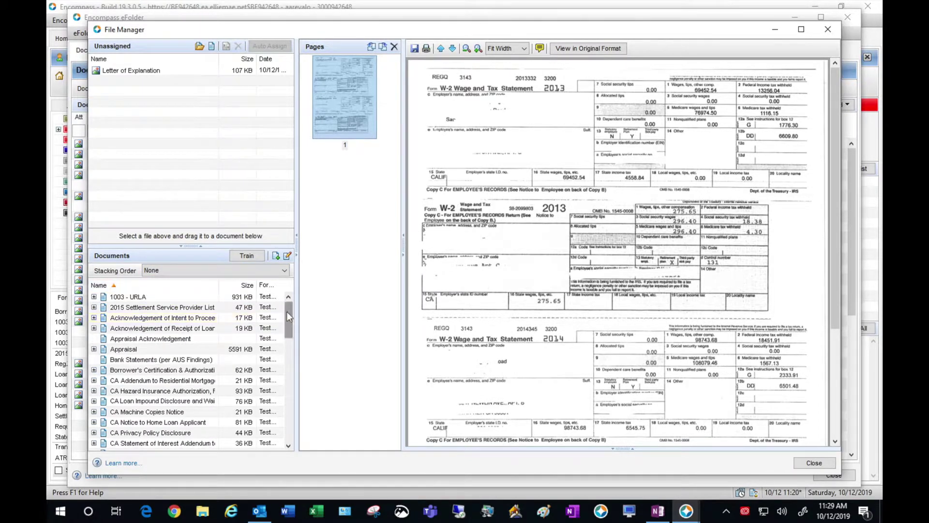
drag(288, 313, 288, 379)
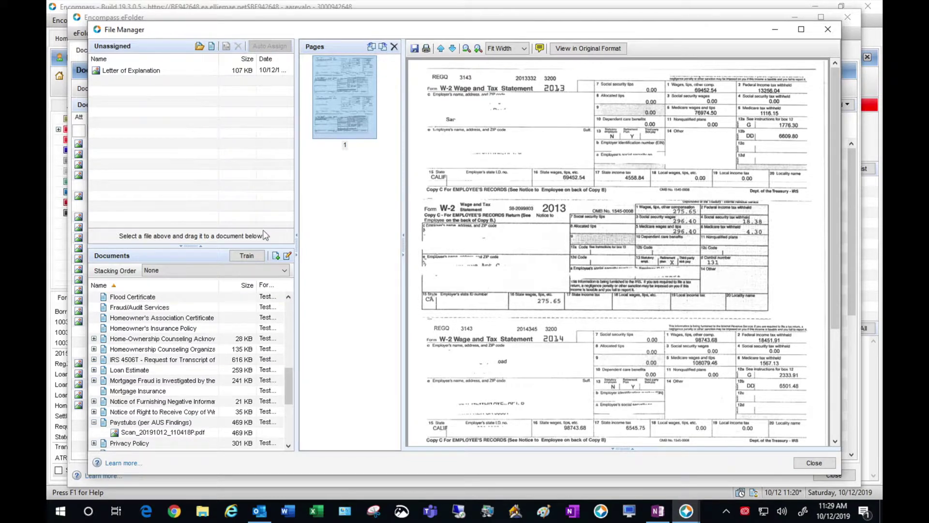
- Create a new Letter of Explanation (LOE) document and drag the Letter of Explanation file onto it
click(276, 256)
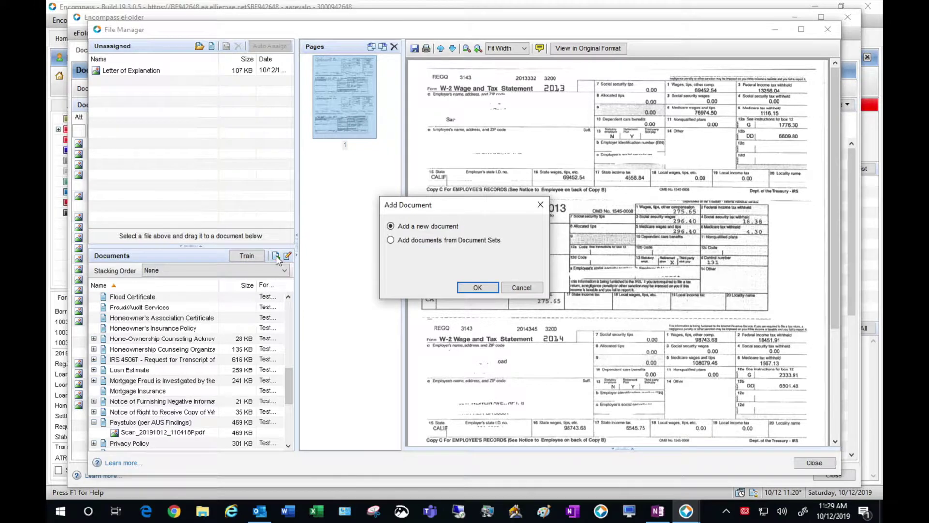
click(472, 286)
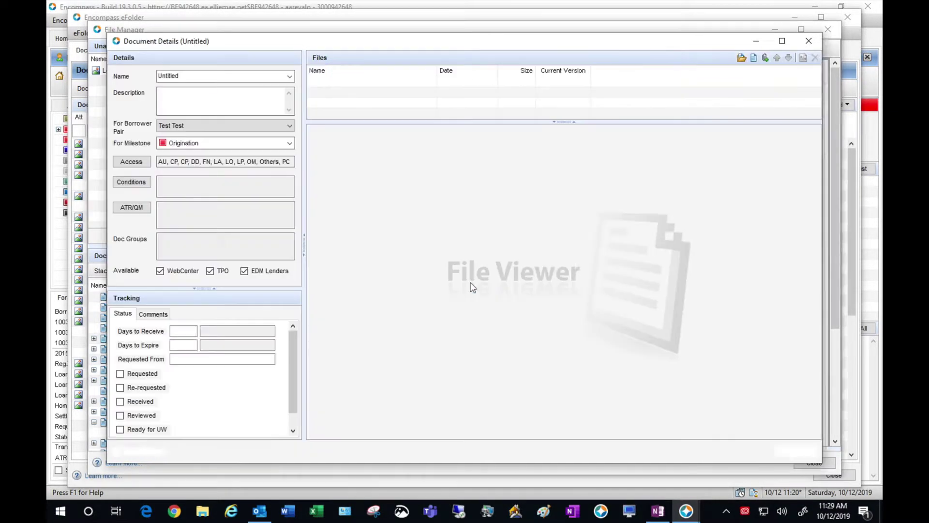
click(289, 76)
drag(292, 135, 297, 225)
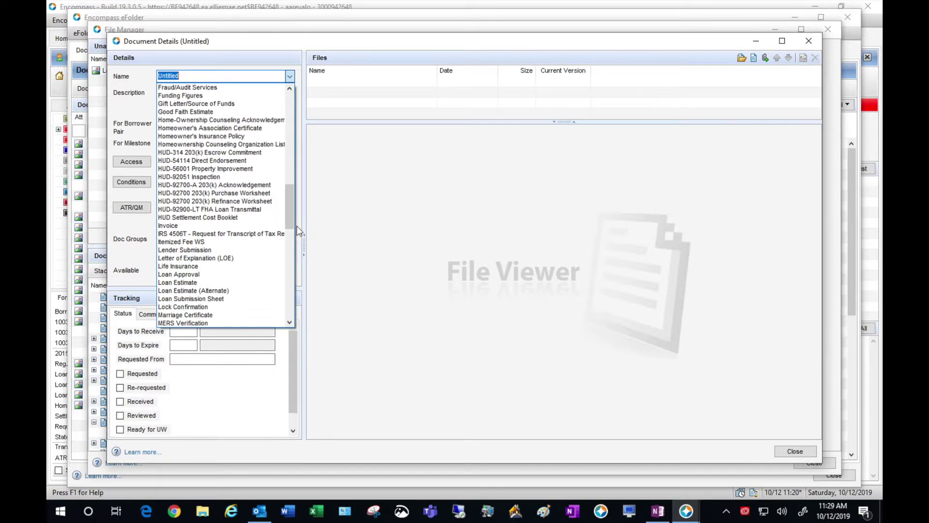
click(218, 260)
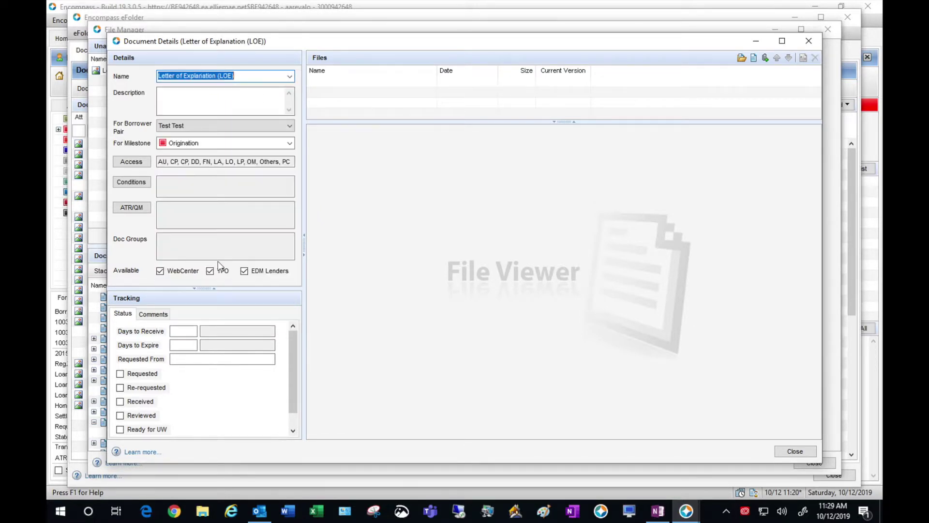
click(795, 451)
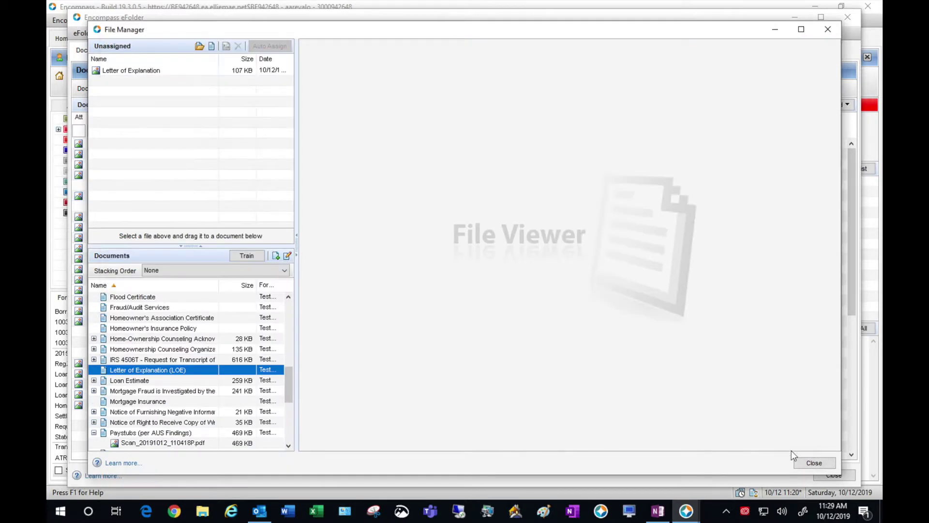
drag(152, 69, 130, 406)
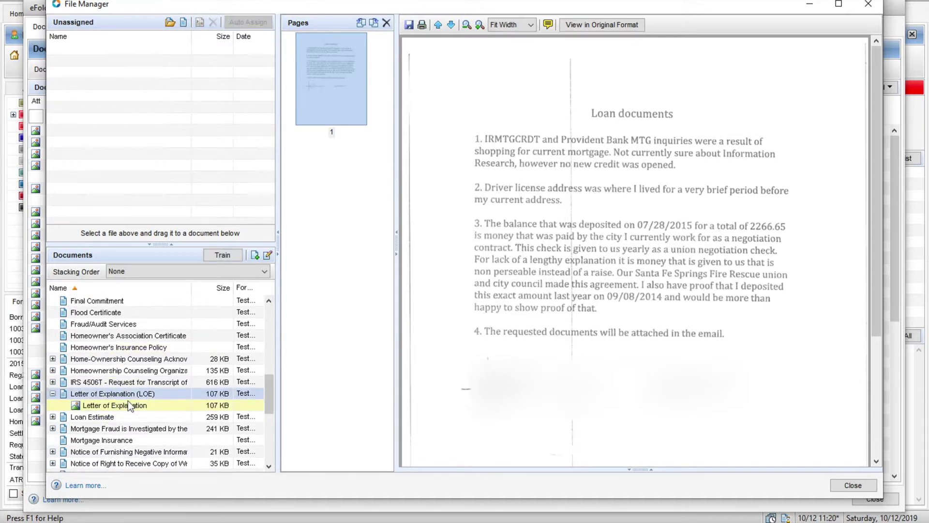
- Close File Manager and the eFolder, then save and close the loan
click(853, 485)
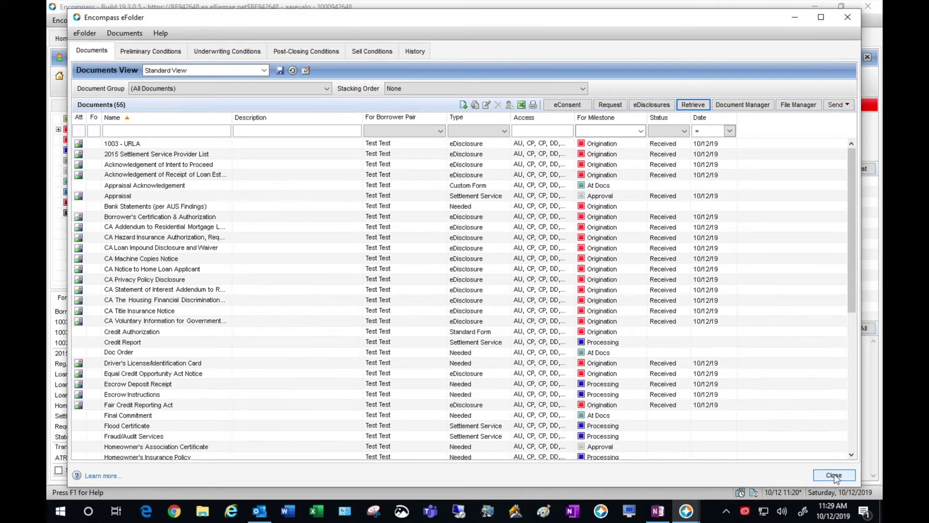
click(834, 475)
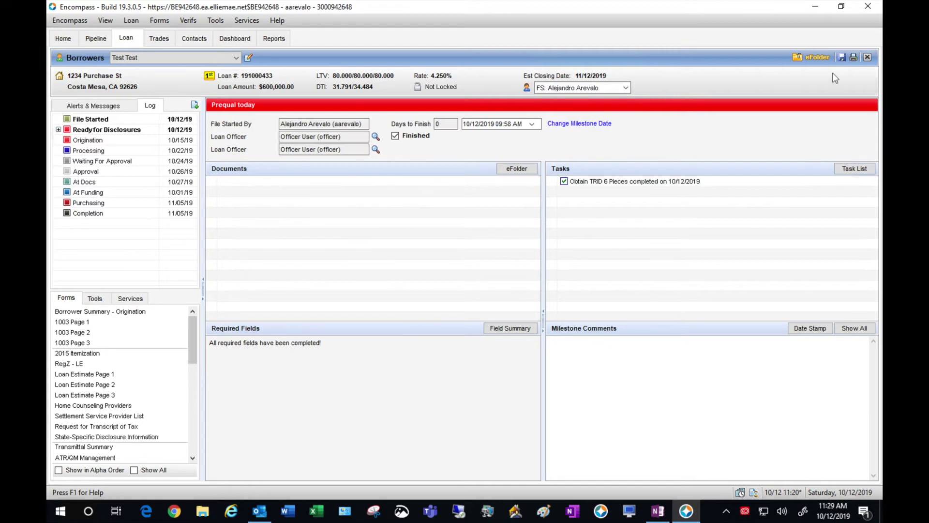
click(842, 58)
click(867, 57)
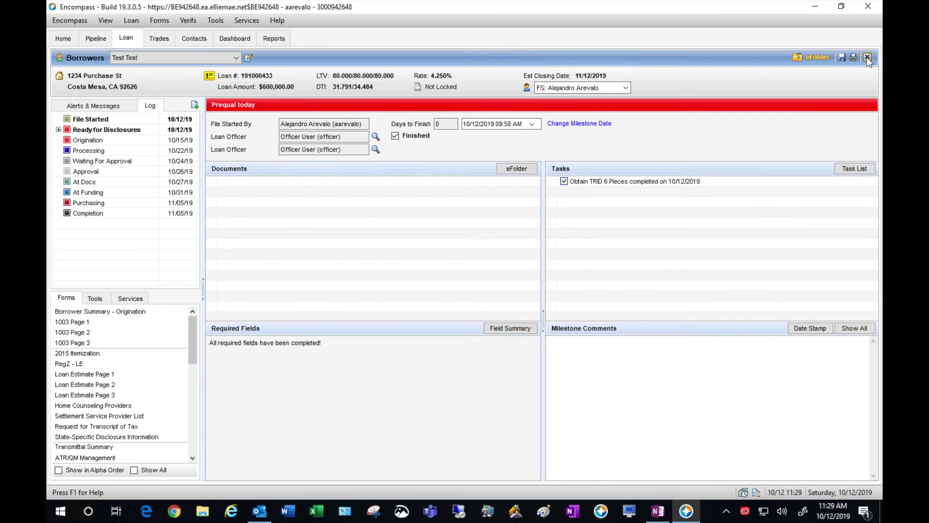